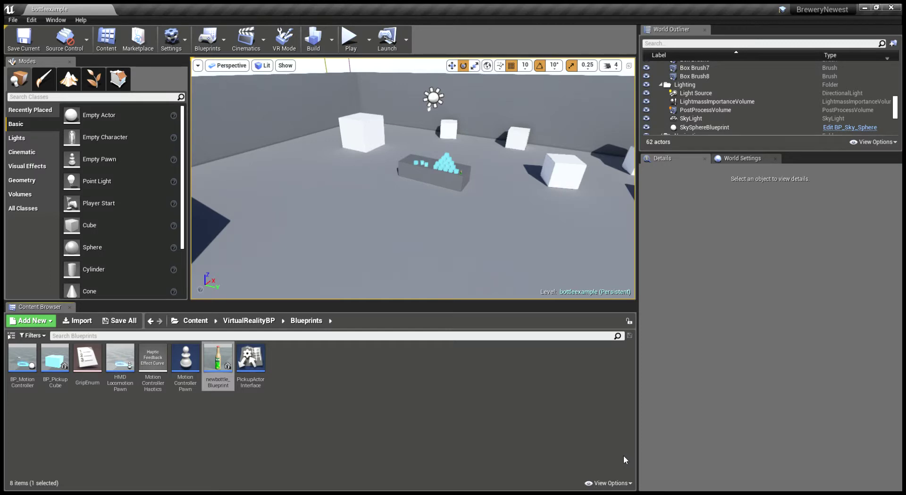
# Launch the level in VR Preview to grab the beer bottle beside the cyan cube stack
pyautogui.hotkey('shift', 'v')
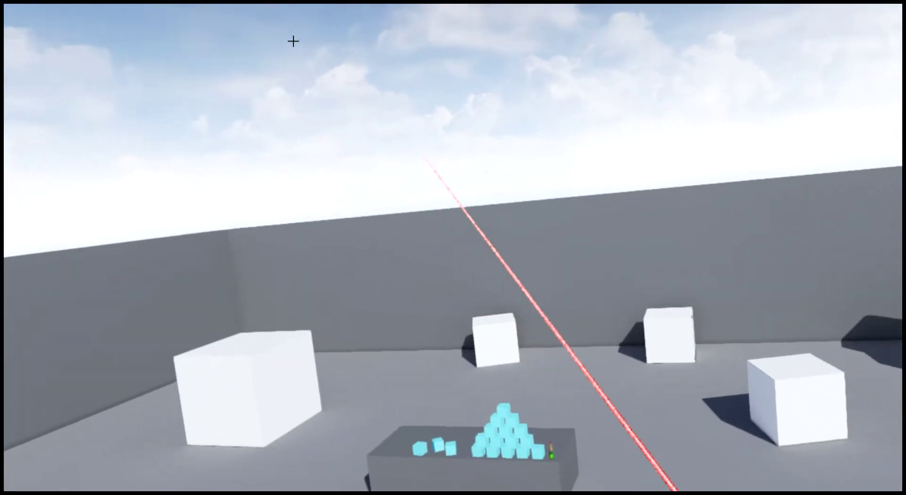